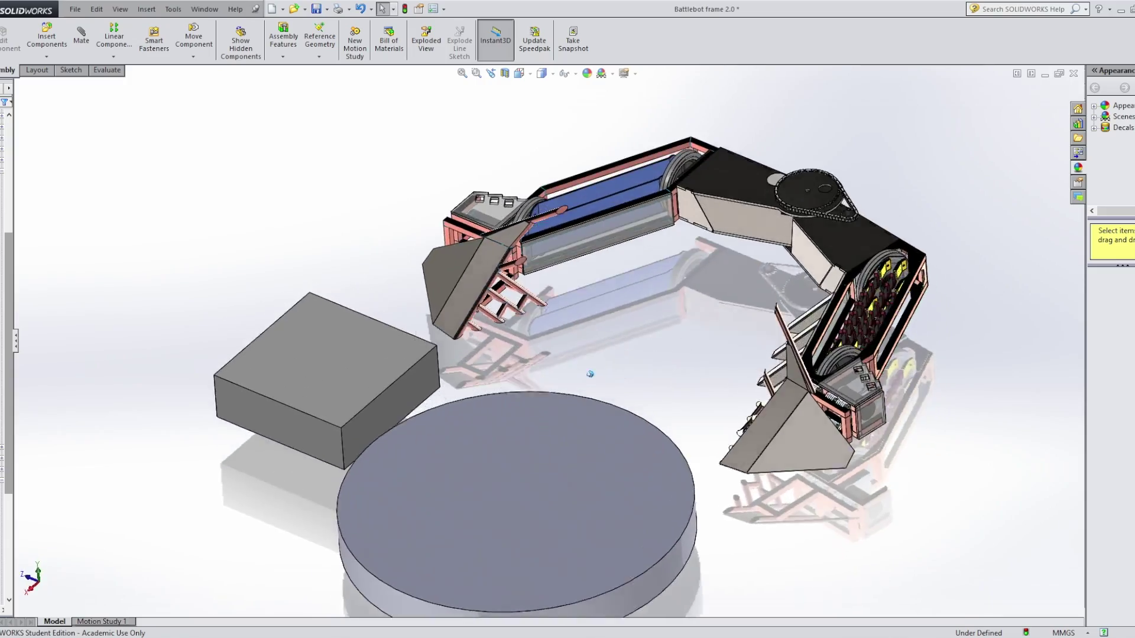
# - Swing the spiked-track arm outward about the central hinge and move the round disc in between the two arms
pyautogui.moveTo(589, 374); pyautogui.dragTo(587, 484, button='middle')
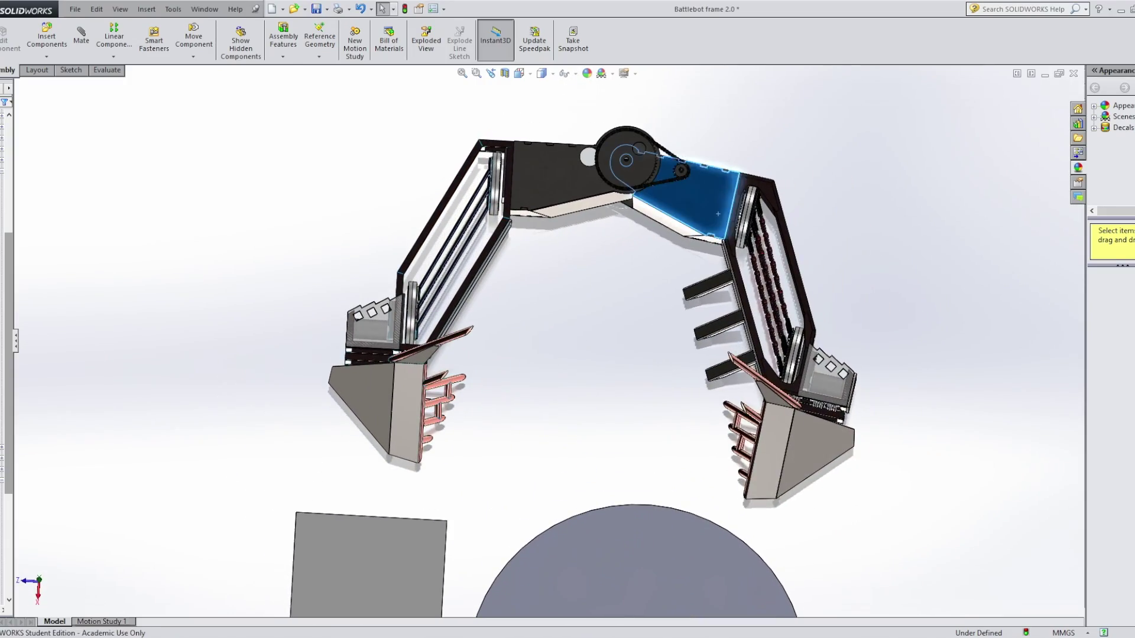
pyautogui.moveTo(718, 214); pyautogui.dragTo(732, 172)
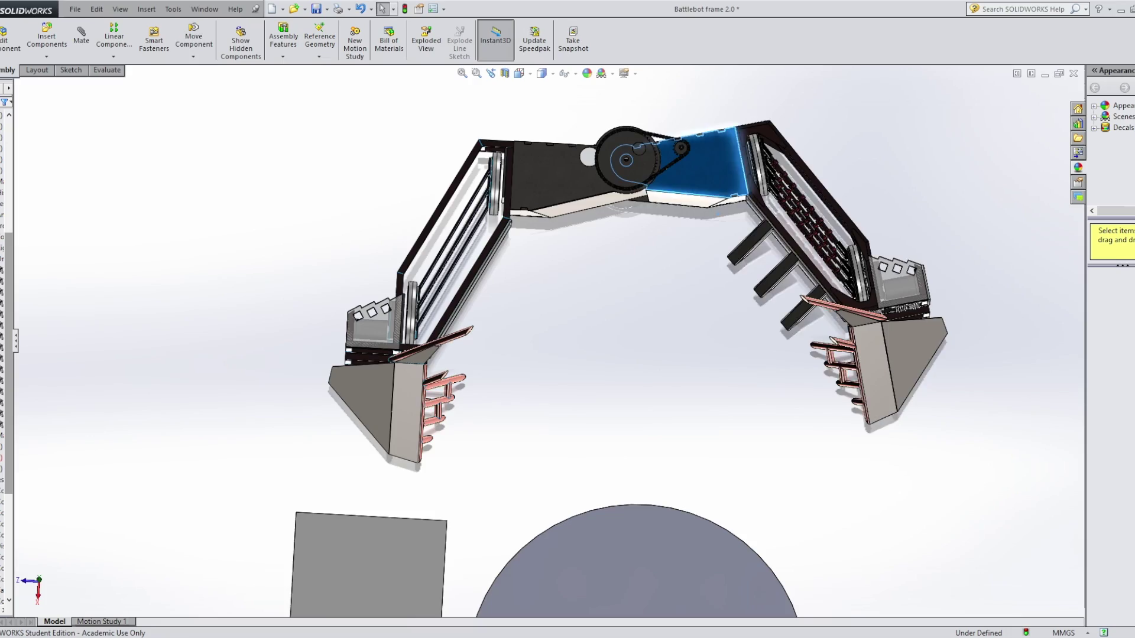
pyautogui.moveTo(588, 484); pyautogui.dragTo(731, 250, button='middle')
pyautogui.moveTo(679, 184); pyautogui.dragTo(685, 379)
pyautogui.moveTo(484, 238)
pyautogui.mouseDown(button='middle')
pyautogui.moveTo(497, 235)
pyautogui.moveTo(499, 247)
pyautogui.mouseUp(button='middle')
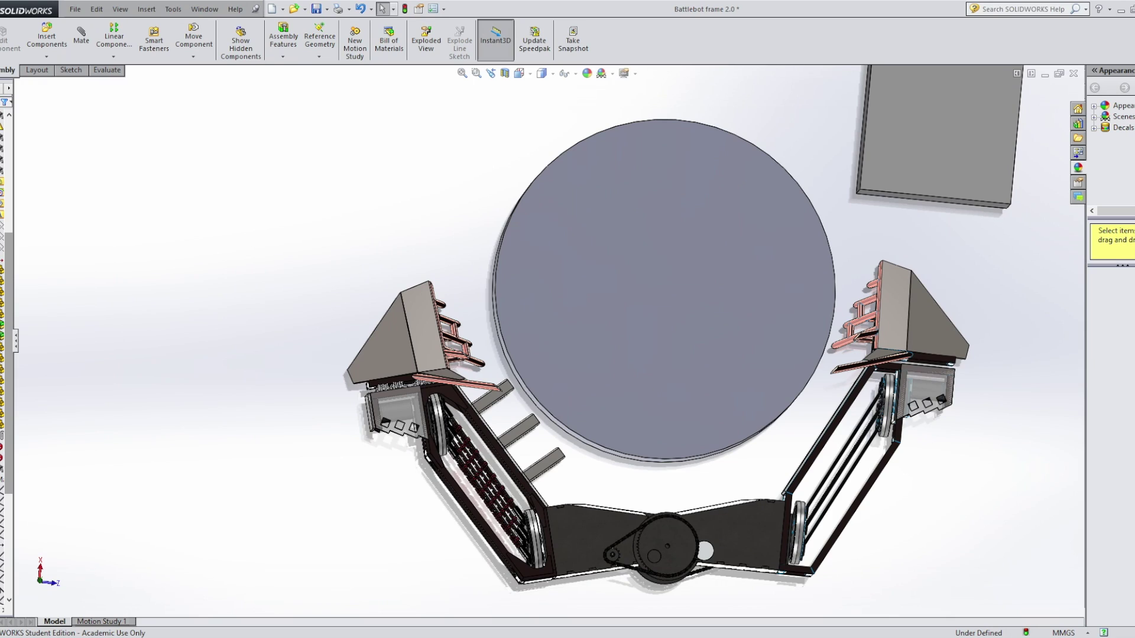
# - Move the round disc out from between the arms and put the square block in its place
pyautogui.moveTo(702, 344); pyautogui.dragTo(695, 387, button='middle')
pyautogui.moveTo(695, 387); pyautogui.dragTo(526, 178)
pyautogui.moveTo(934, 211); pyautogui.dragTo(708, 421)
# - Swing the spiked-track arm inward about the central hinge and shift the square block so both arms enclose it
pyautogui.moveTo(670, 353); pyautogui.dragTo(666, 391, button='middle')
pyautogui.moveTo(499, 494); pyautogui.dragTo(647, 393)
pyautogui.moveTo(690, 415); pyautogui.dragTo(735, 413)
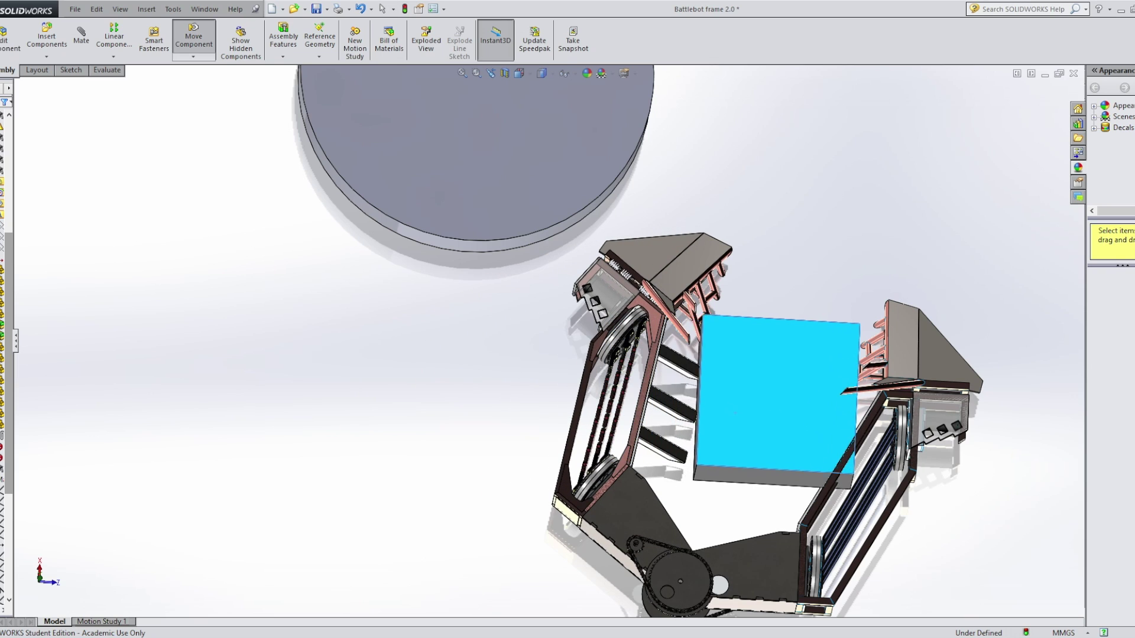
# - Move the square block out from between the opened arms to a spot in front of the robot
pyautogui.moveTo(734, 413); pyautogui.dragTo(964, 446, button='middle')
pyautogui.moveTo(984, 517); pyautogui.dragTo(982, 531, button='middle')
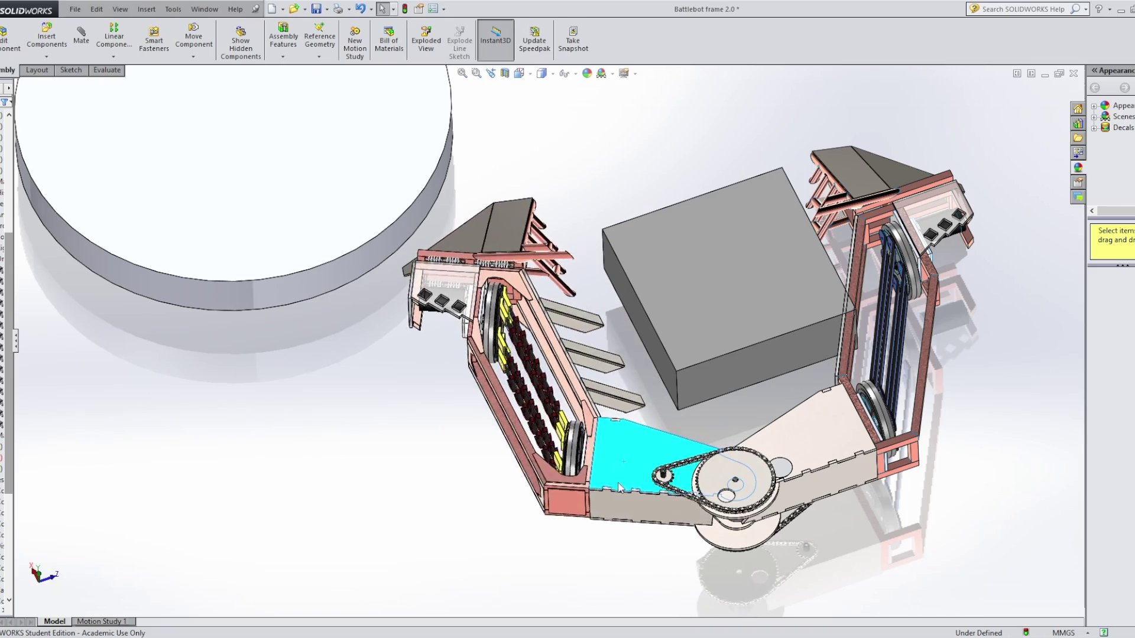
pyautogui.moveTo(624, 462)
pyautogui.mouseDown(button='middle')
pyautogui.moveTo(804, 560)
pyautogui.moveTo(743, 336)
pyautogui.mouseUp(button='middle')
pyautogui.middleClick(743, 336)
pyautogui.moveTo(771, 284); pyautogui.dragTo(851, 110)
pyautogui.moveTo(815, 127)
pyautogui.mouseDown(button='middle')
pyautogui.moveTo(902, 305)
pyautogui.moveTo(962, 305)
pyautogui.mouseUp(button='middle')
pyautogui.moveTo(526, 342)
pyautogui.mouseDown(button='middle')
pyautogui.moveTo(552, 342)
pyautogui.moveTo(532, 346)
pyautogui.mouseUp(button='middle')
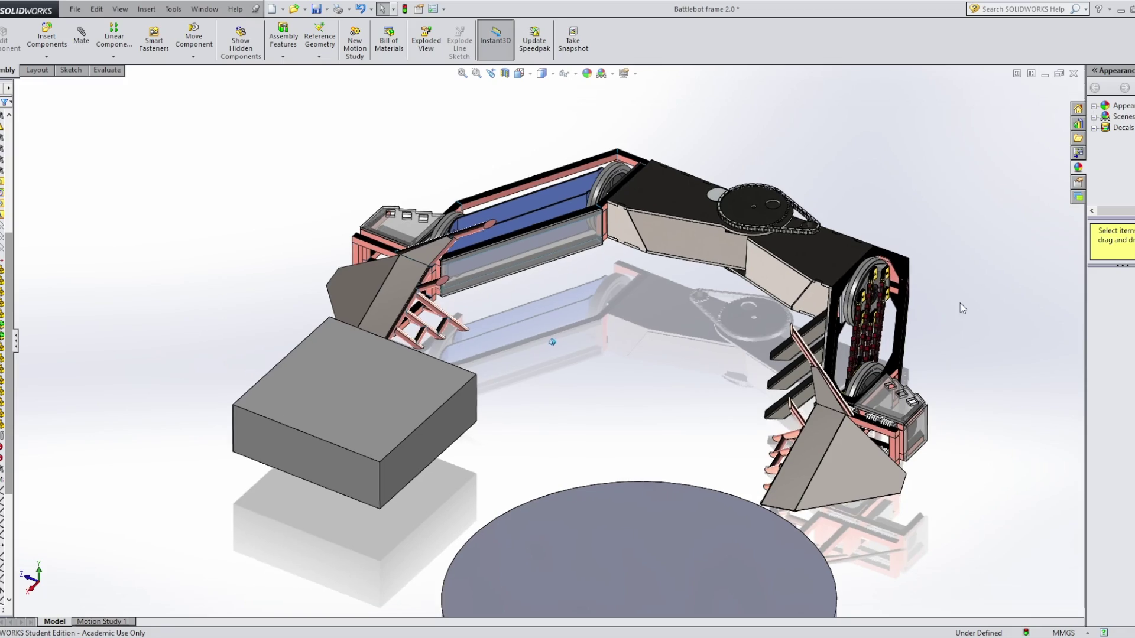
# - Examine the blue belt arm, the spiked tracks with their yellow end blocks, and the red track cleats up close
pyautogui.scroll(-7, 959, 304)
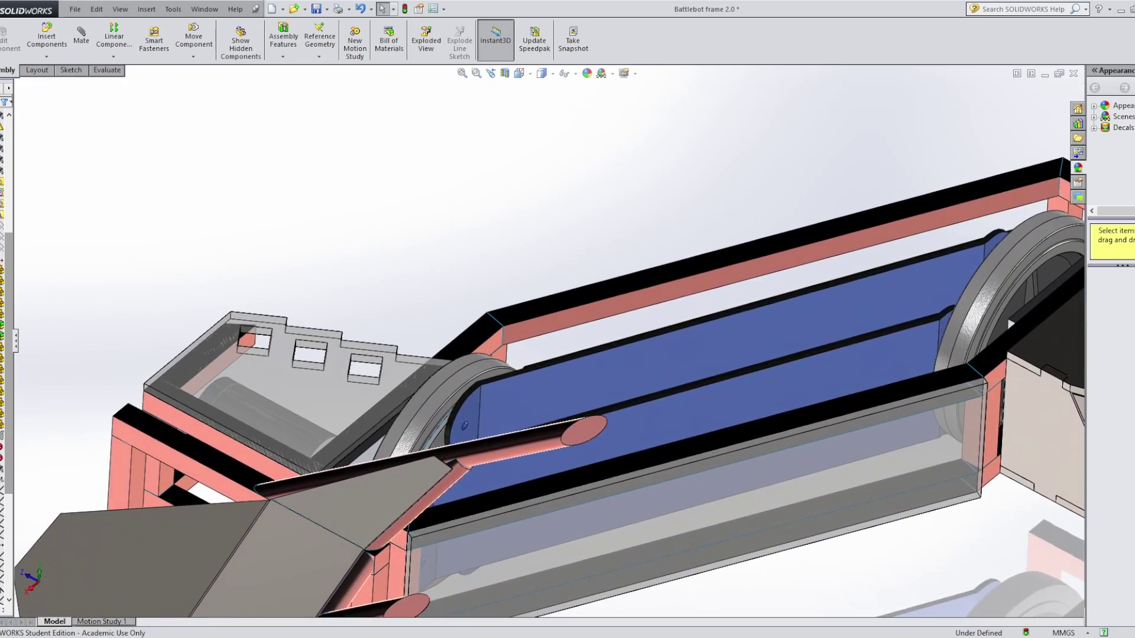
pyautogui.moveTo(550, 341); pyautogui.dragTo(503, 348, button='middle')
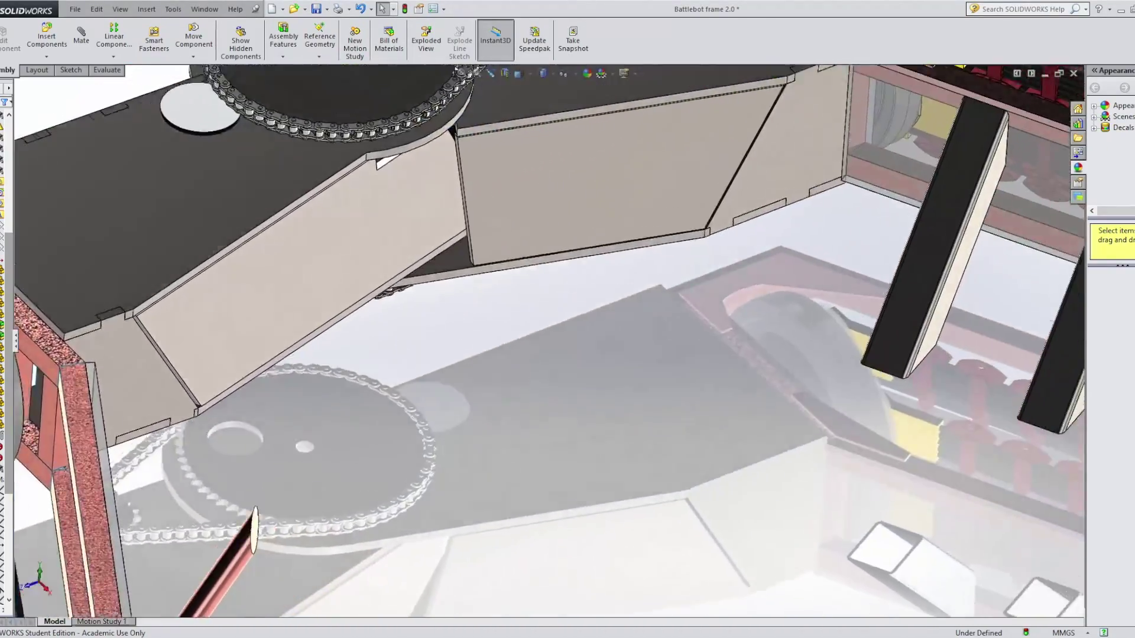
pyautogui.moveTo(1005, 319); pyautogui.dragTo(950, 315, button='middle')
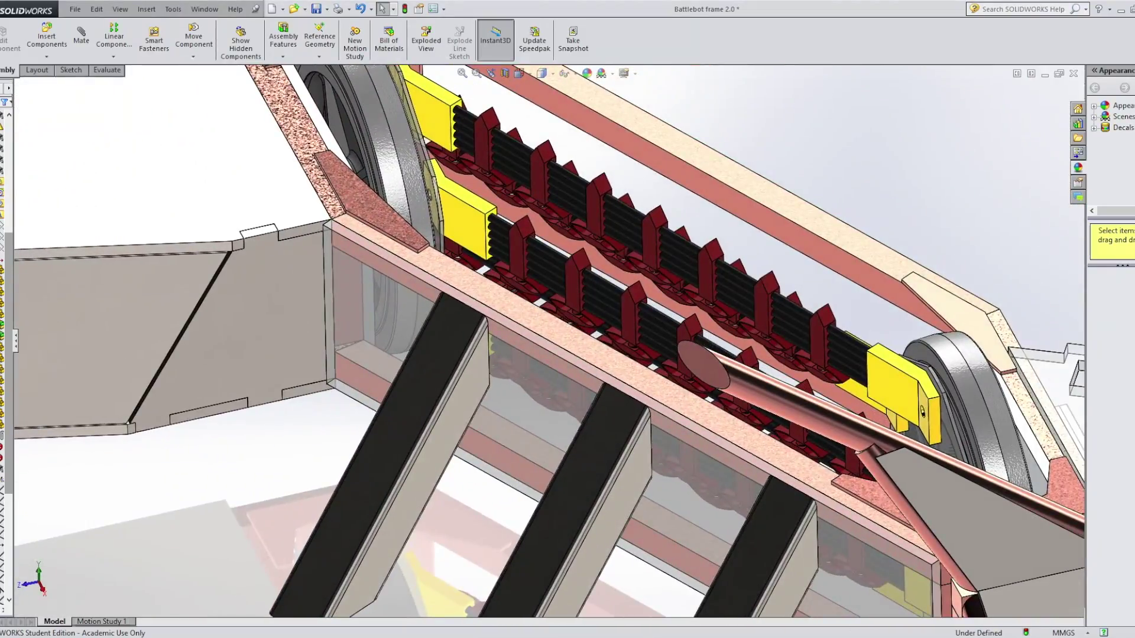
pyautogui.moveTo(552, 341)
pyautogui.mouseDown(button='middle')
pyautogui.moveTo(558, 284)
pyautogui.moveTo(597, 253)
pyautogui.moveTo(544, 324)
pyautogui.moveTo(524, 252)
pyautogui.moveTo(451, 223)
pyautogui.moveTo(315, 227)
pyautogui.mouseUp(button='middle')
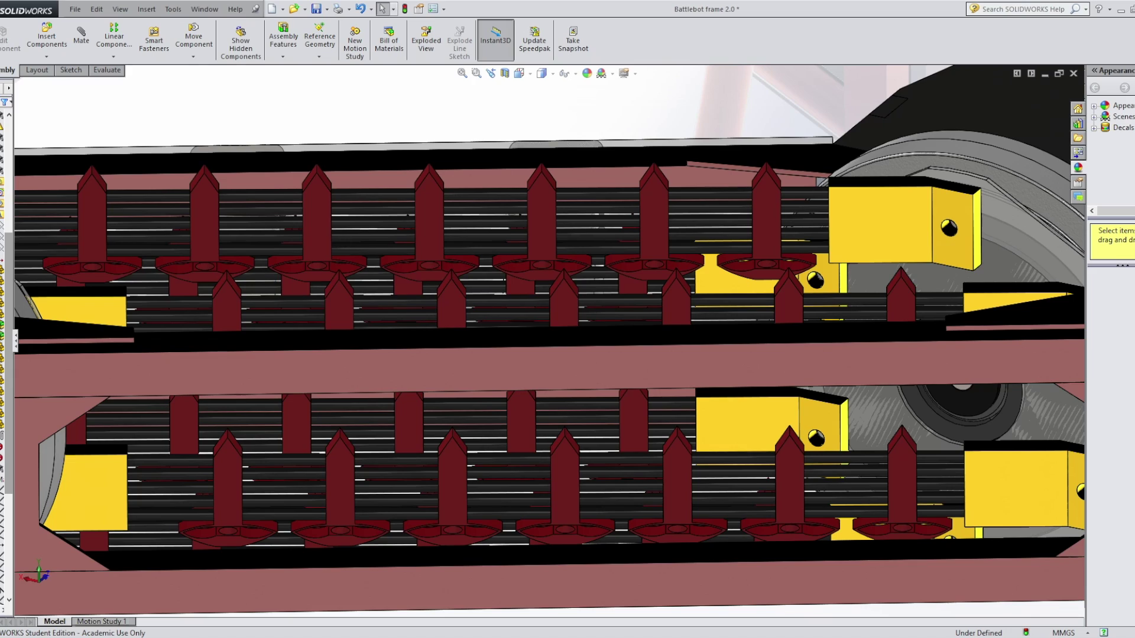
pyautogui.moveTo(552, 366); pyautogui.dragTo(562, 280, button='middle')
pyautogui.scroll(-1, 544, 296)
pyautogui.scroll(-8, 950, 310)
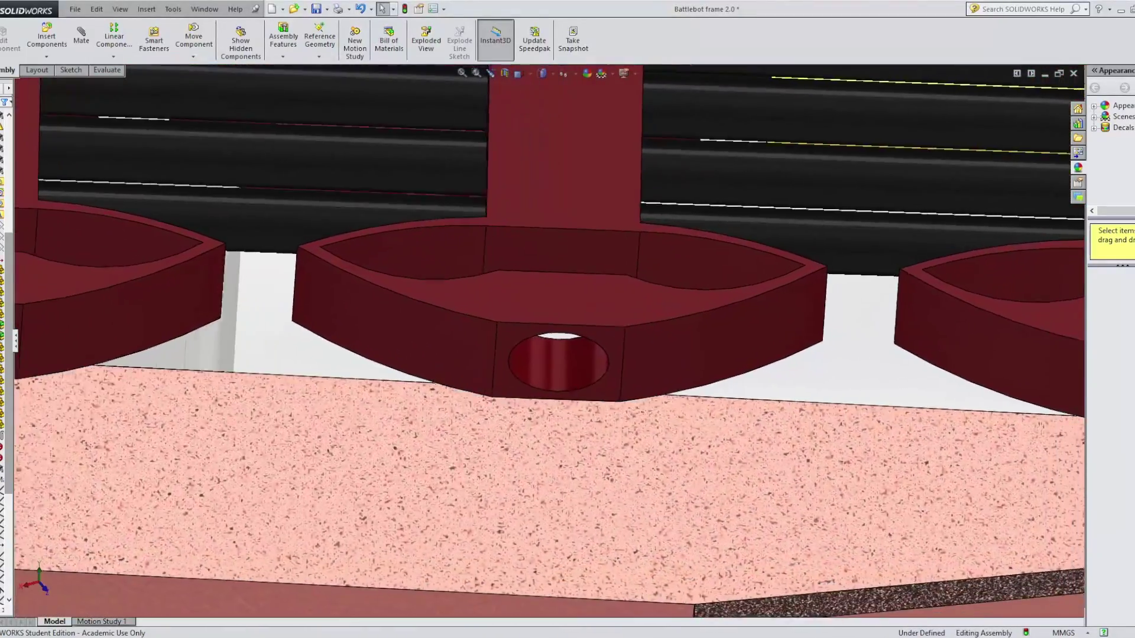
pyautogui.moveTo(552, 341)
pyautogui.mouseDown(button='middle')
pyautogui.moveTo(552, 373)
pyautogui.moveTo(551, 341)
pyautogui.mouseUp(button='middle')
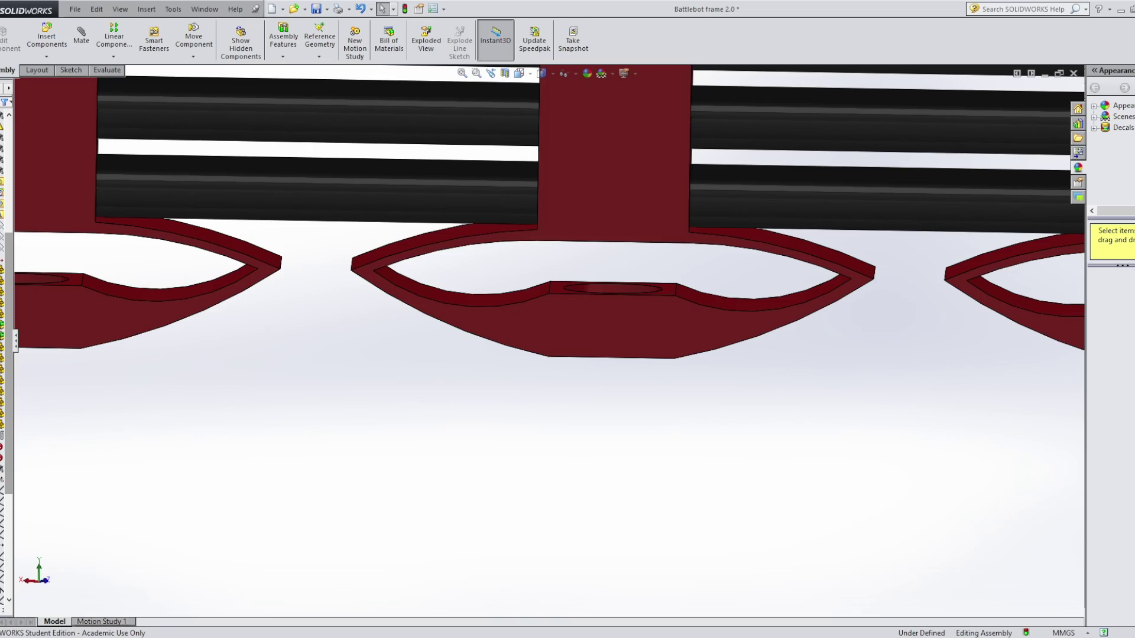
pyautogui.scroll(5, 553, 342)
pyautogui.moveTo(608, 375); pyautogui.dragTo(658, 442, button='middle')
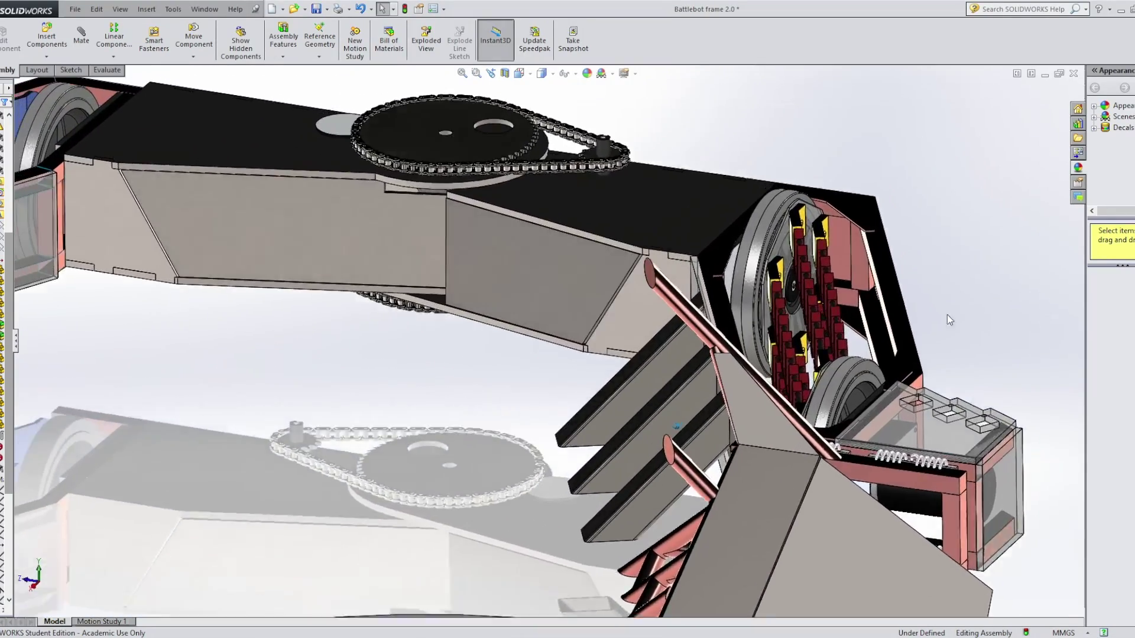
# - Swing the middle section that carries the spiked-track arm about the central chain-driven hinge
pyautogui.moveTo(886, 329); pyautogui.dragTo(653, 462)
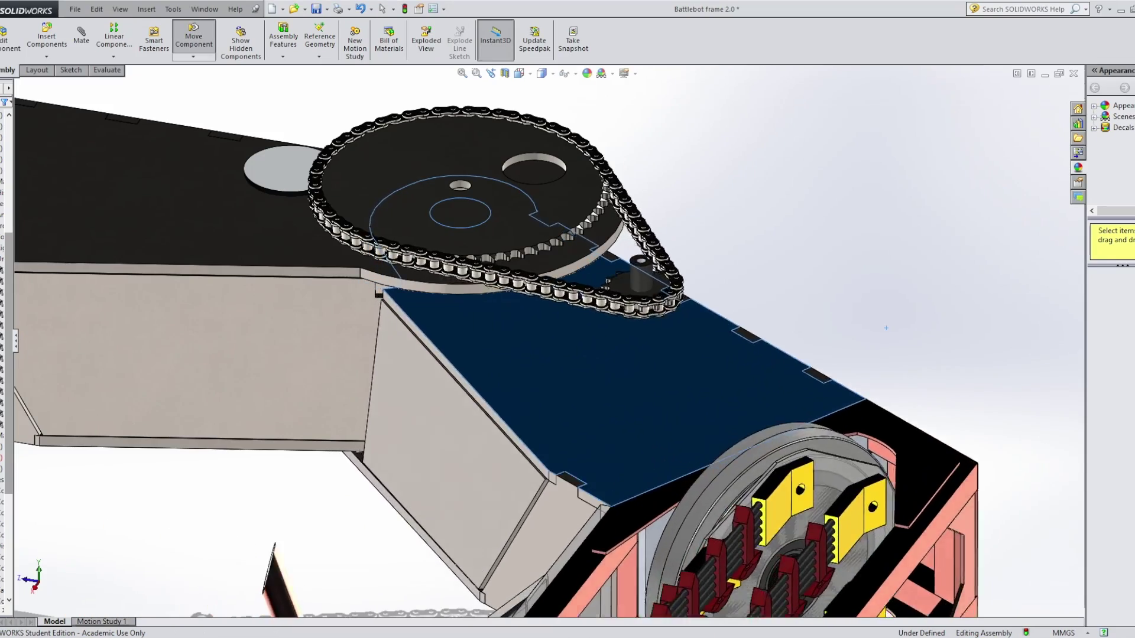
pyautogui.moveTo(656, 410); pyautogui.dragTo(566, 428)
pyautogui.moveTo(789, 271); pyautogui.dragTo(687, 373, button='middle')
pyautogui.moveTo(686, 372)
pyautogui.mouseDown()
pyautogui.moveTo(733, 346)
pyautogui.moveTo(670, 380)
pyautogui.mouseUp()
pyautogui.press('Escape')
# - Bend the two arms backward about the central hinge and swing the spiked-track arm forward again
pyautogui.moveTo(486, 161); pyautogui.dragTo(585, 260, button='middle')
pyautogui.moveTo(547, 334); pyautogui.dragTo(457, 273, button='middle')
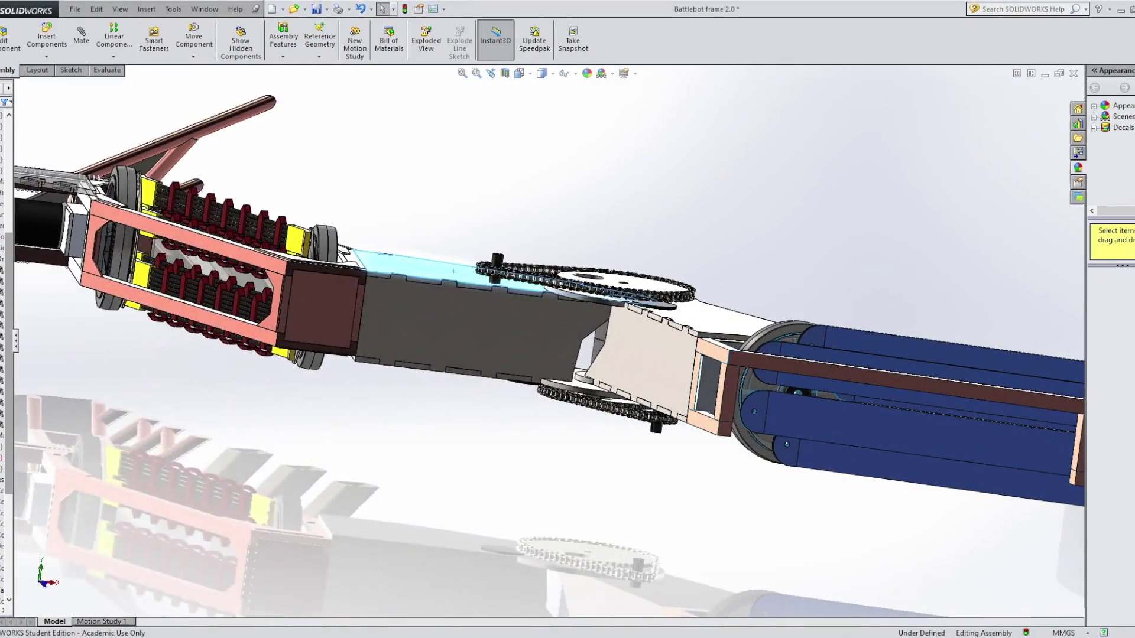
pyautogui.moveTo(453, 271)
pyautogui.mouseDown()
pyautogui.moveTo(526, 298)
pyautogui.moveTo(447, 280)
pyautogui.mouseUp()
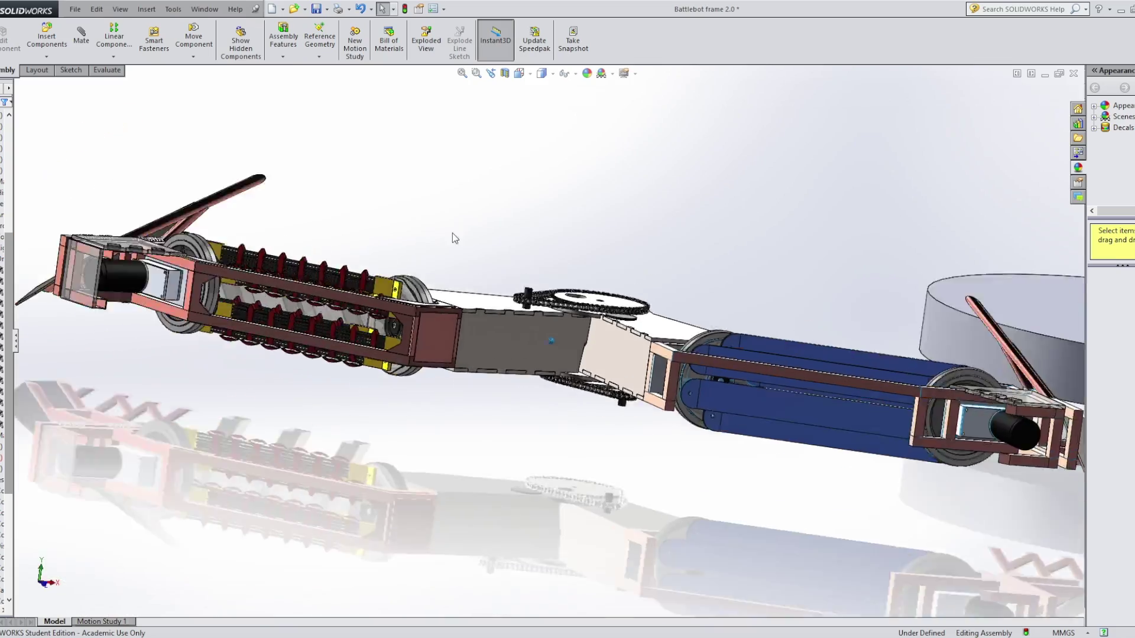
pyautogui.moveTo(452, 233); pyautogui.dragTo(457, 368, button='middle')
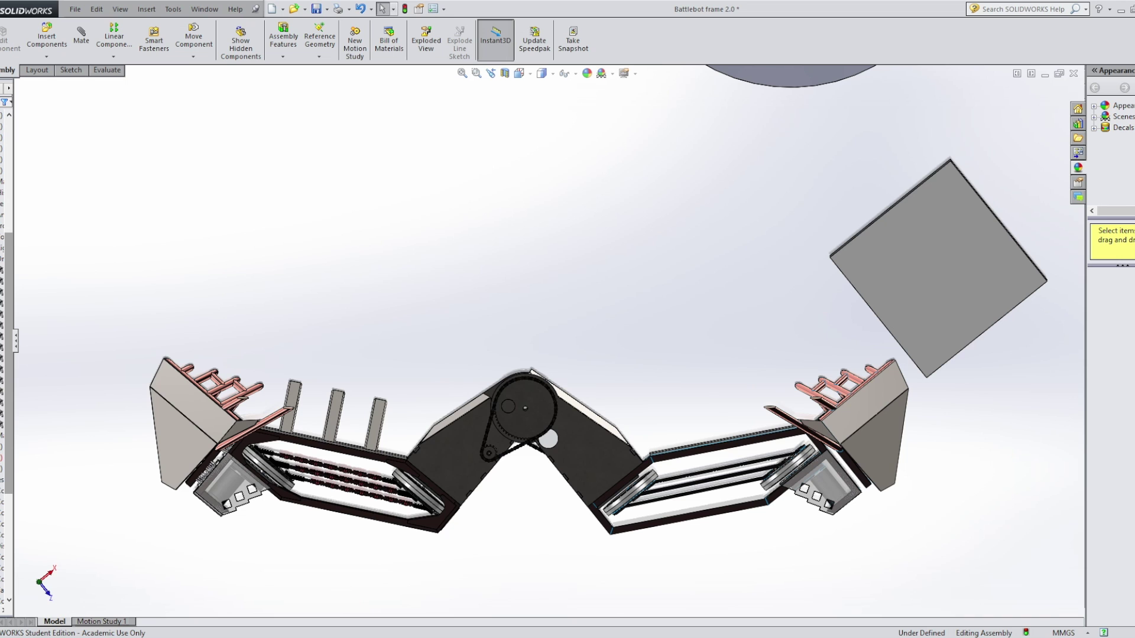
pyautogui.moveTo(541, 207); pyautogui.dragTo(542, 142, button='middle')
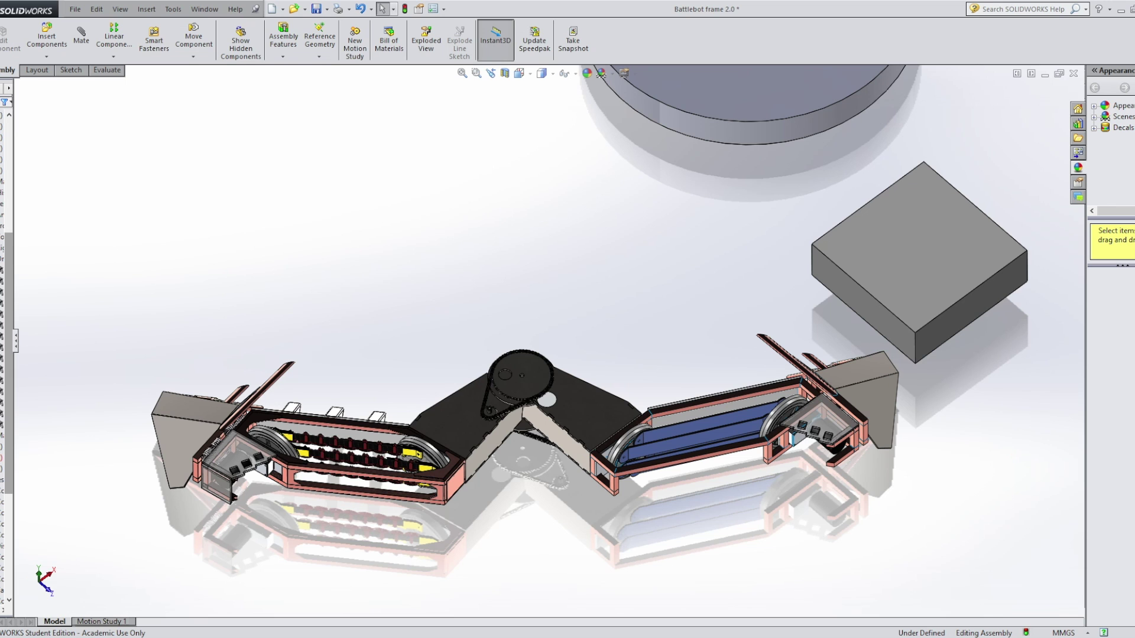
pyautogui.moveTo(460, 437); pyautogui.dragTo(465, 319)
# - Open the Middle Assembly New subassembly and examine its hinge discs, panels and motor shafts from the front and back
pyautogui.click(640, 314)
pyautogui.moveTo(641, 313); pyautogui.dragTo(513, 310, button='middle')
pyautogui.moveTo(567, 354); pyautogui.dragTo(637, 306, button='middle')
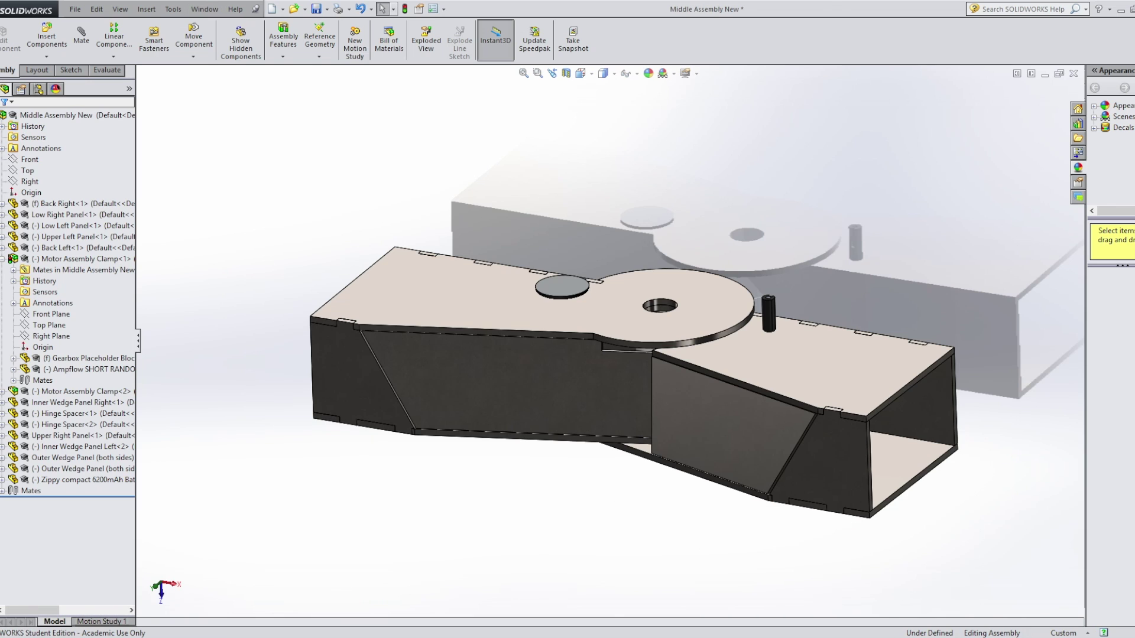
pyautogui.moveTo(633, 373); pyautogui.dragTo(709, 368, button='middle')
pyautogui.moveTo(904, 334); pyautogui.dragTo(870, 336)
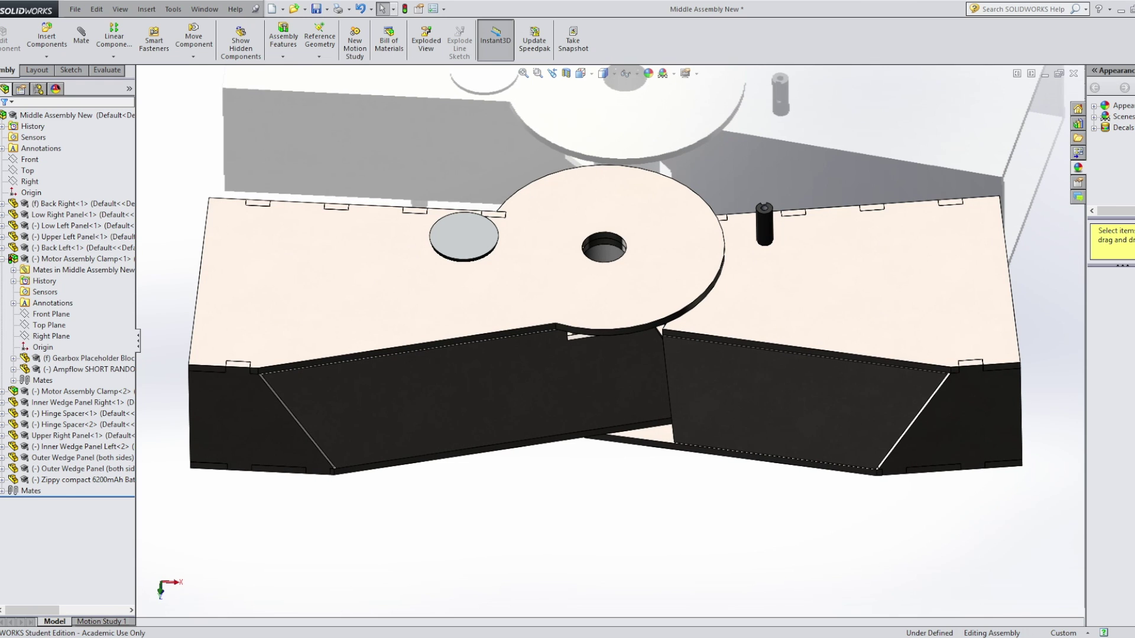
pyautogui.moveTo(969, 320); pyautogui.dragTo(629, 329, button='middle')
pyautogui.scroll(1, 628, 328)
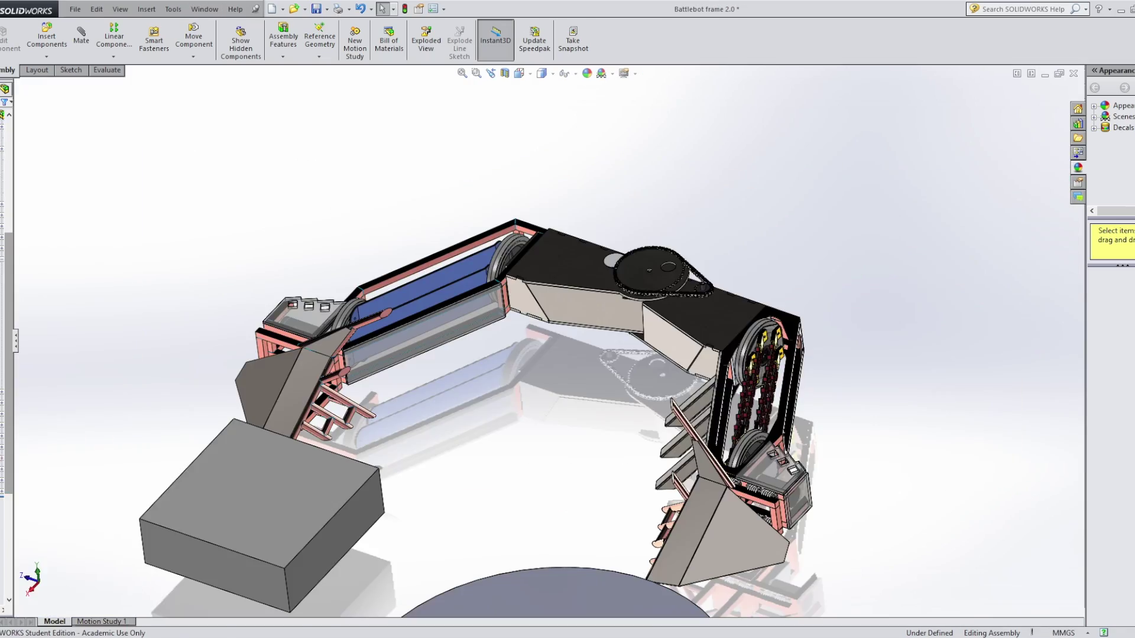
pyautogui.moveTo(822, 348); pyautogui.dragTo(594, 331, button='middle')
pyautogui.scroll(6, 609, 301)
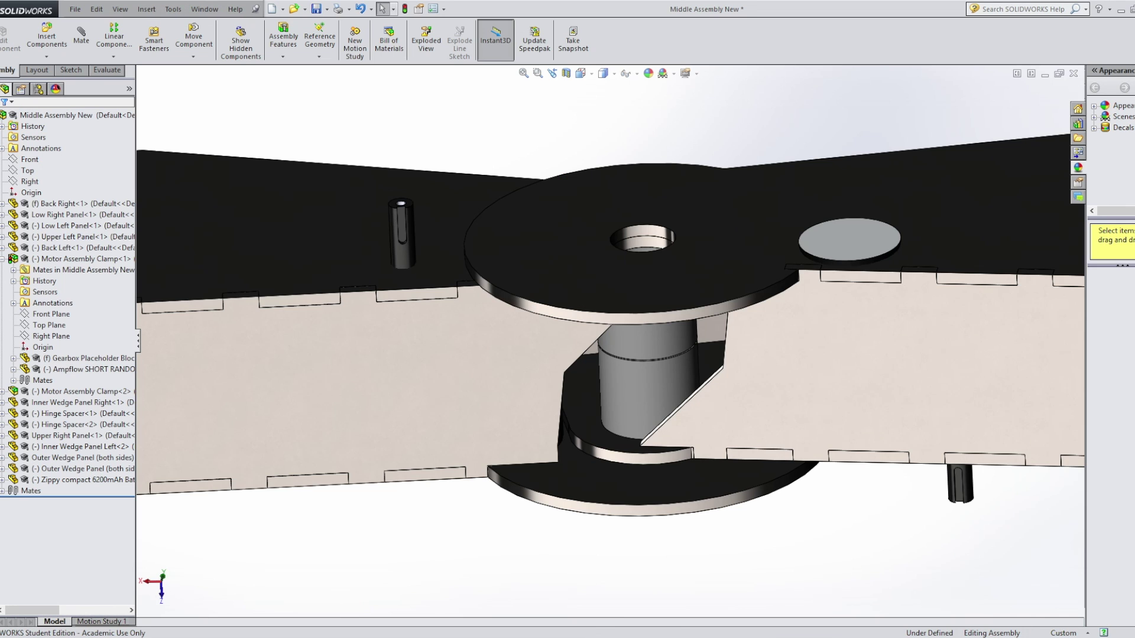
pyautogui.moveTo(647, 345); pyautogui.dragTo(964, 172, button='middle')
pyautogui.scroll(3, 765, 278)
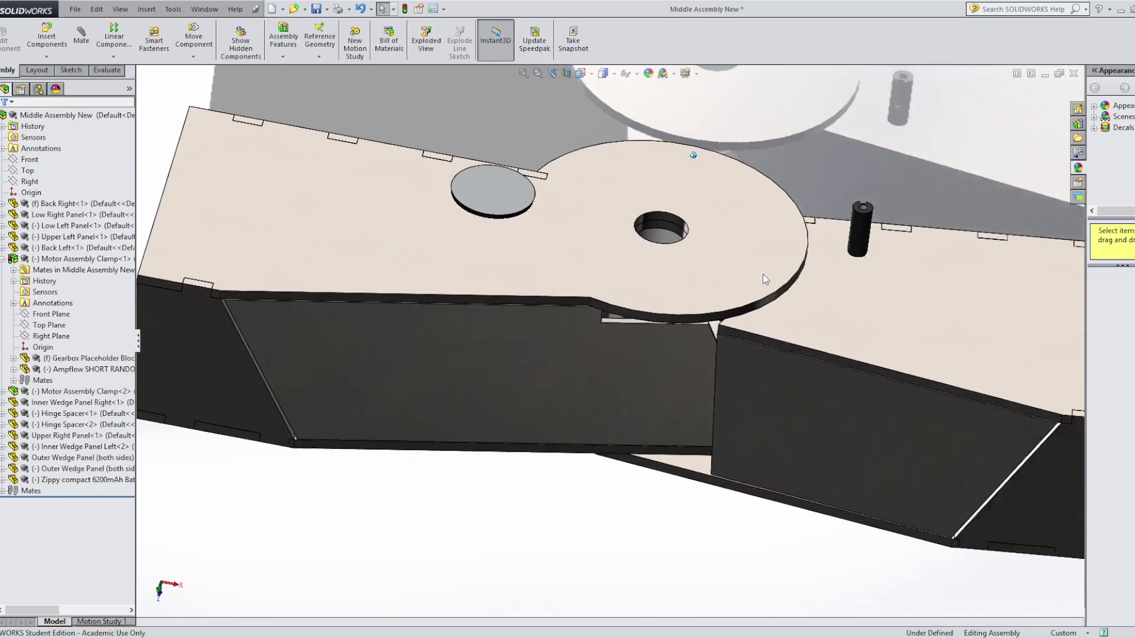